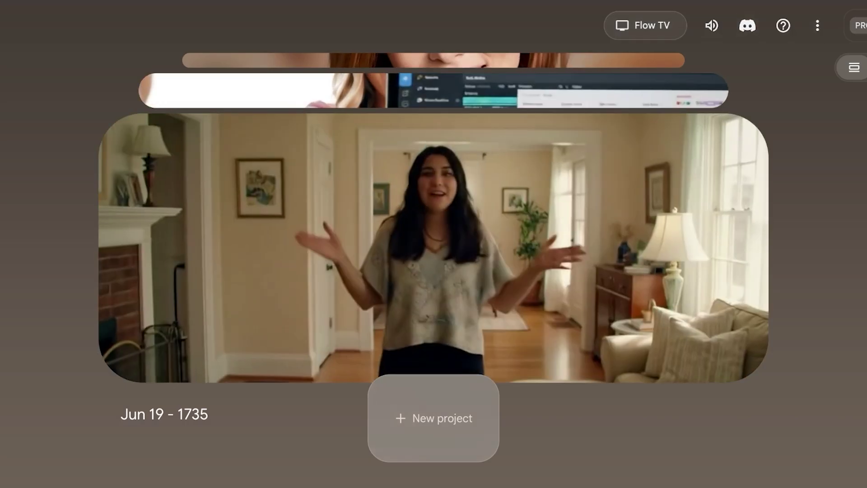
Step: Browse the existing projects and open the "Jun 20 - 1610" project
scroll(434, 247, "down", 2)
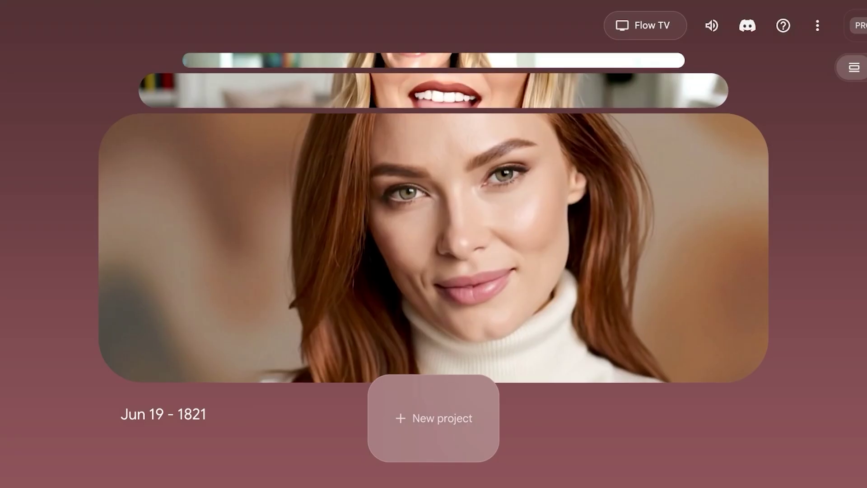
scroll(433, 248, "down", 1)
scroll(434, 248, "up", 2)
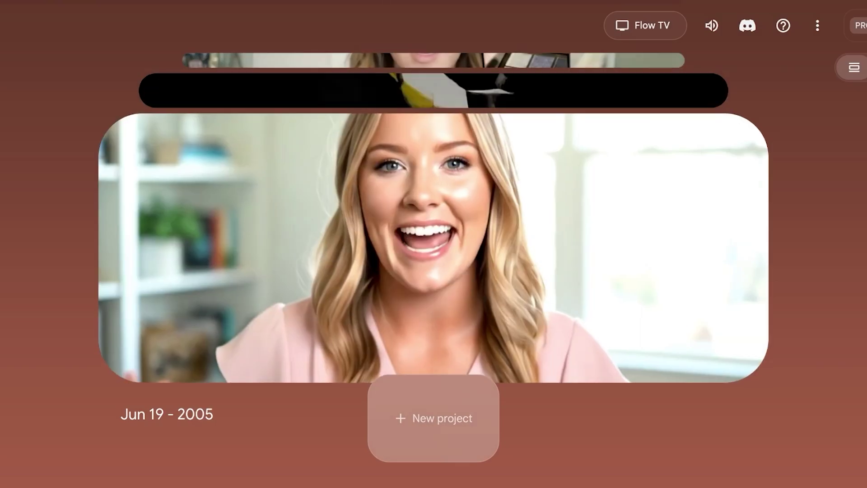
scroll(434, 249, "up", 1)
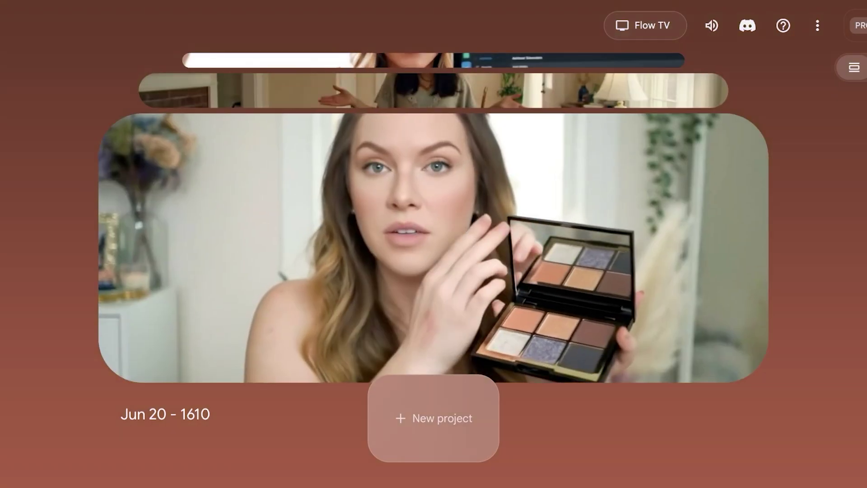
key("Return")
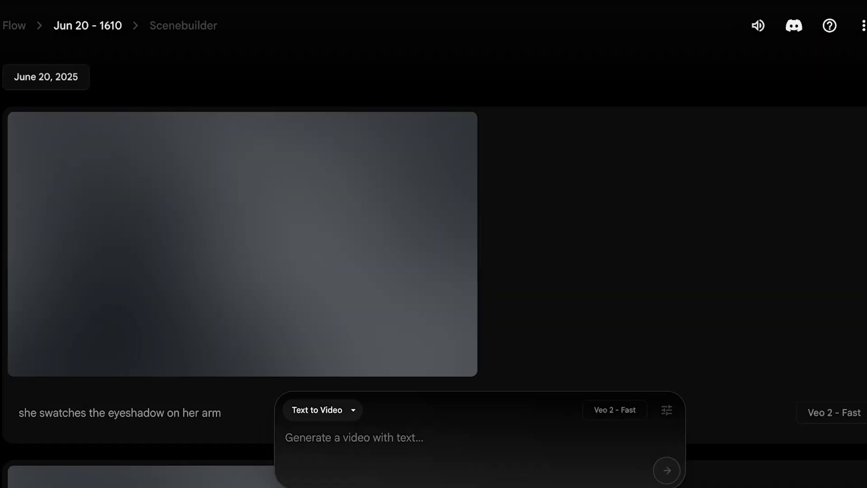
Step: Review the project's generated clips and play the "she swatches the eyeshadow on her arm" video
scroll(433, 244, "down", 10)
scroll(253, 316, "up", 3)
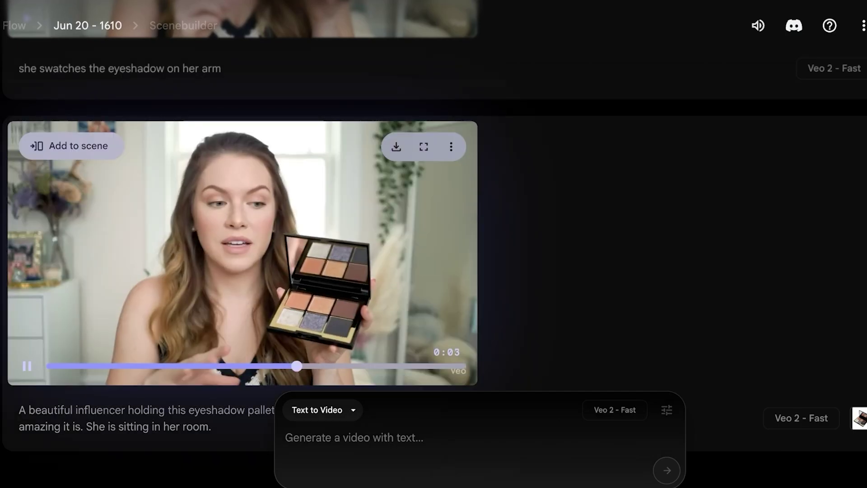
scroll(244, 244, "up", 8)
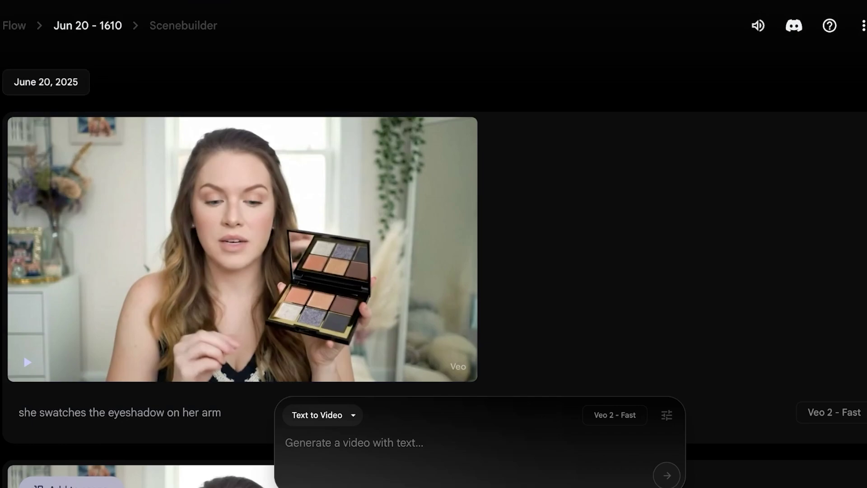
left_click(27, 361)
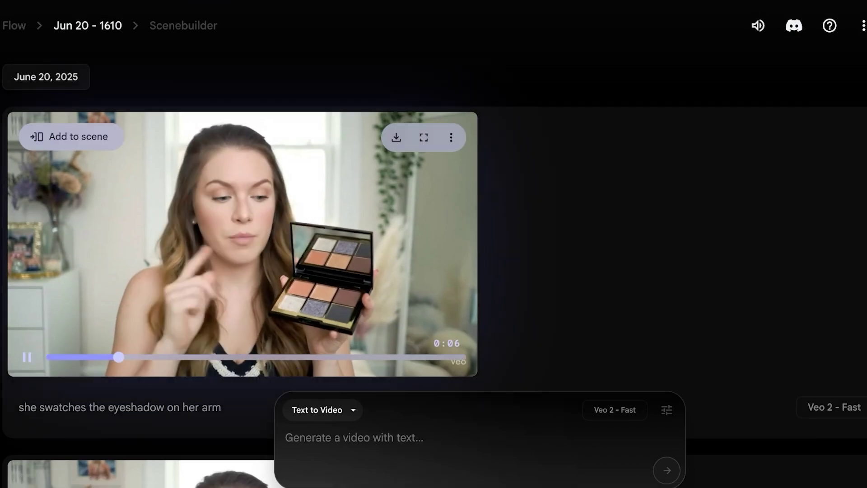
key("space")
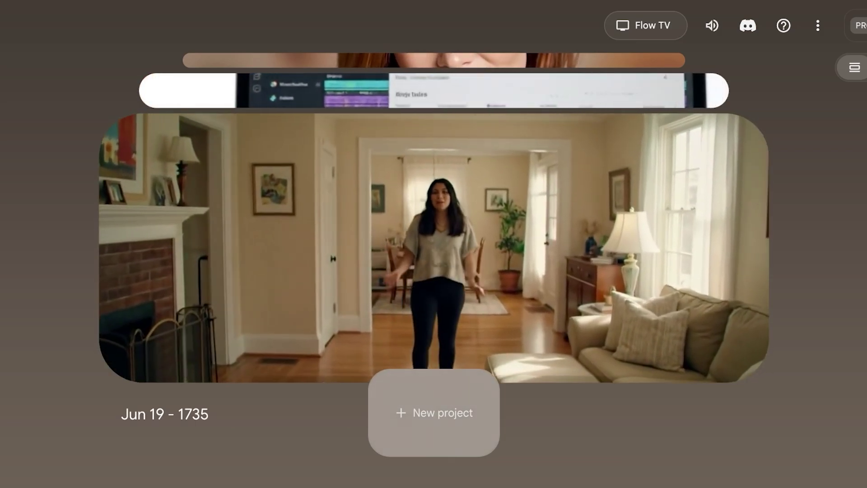
Step: Create a new project and view the available video generation modes, keeping Text to Video
left_click(433, 413)
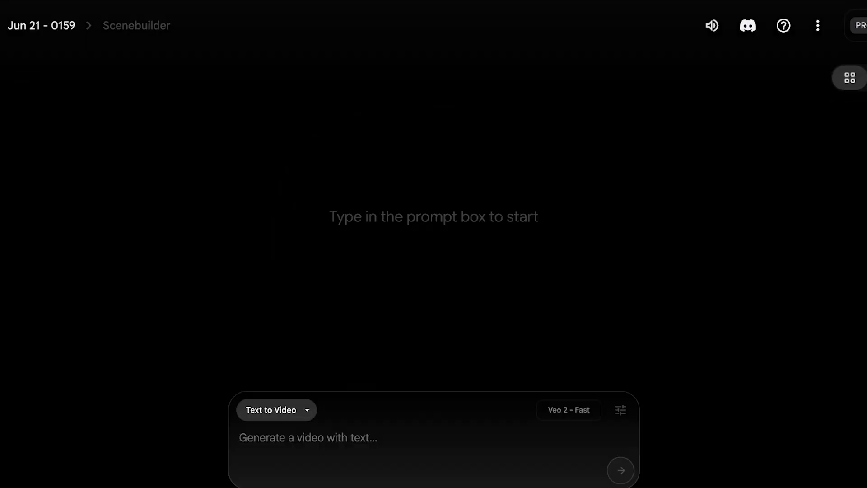
left_click(276, 410)
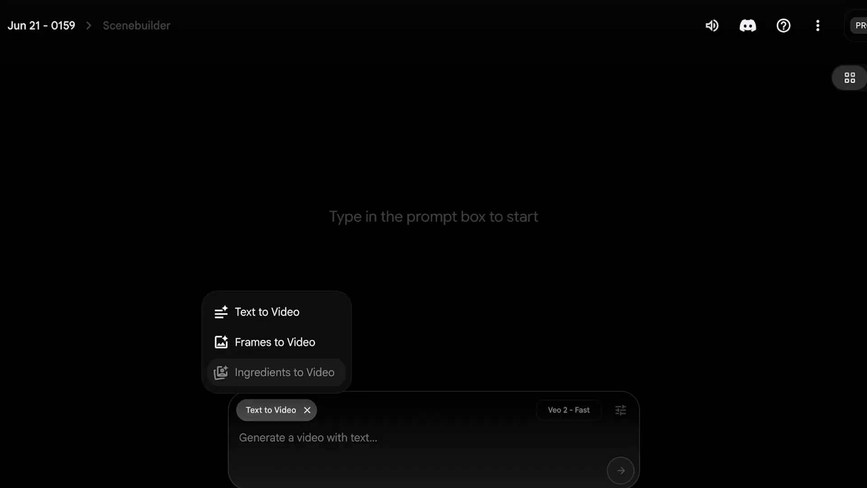
key("Escape")
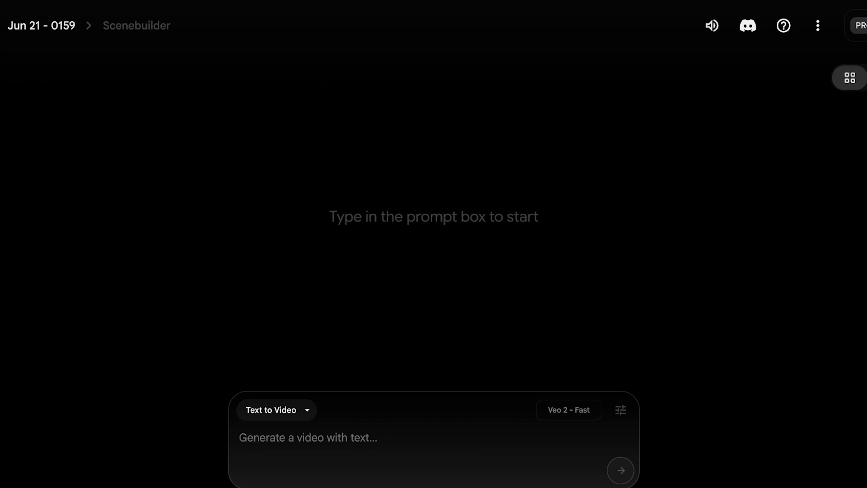
Step: Start the video prompt with "A middle eastern woman, in her 20s sitting in her bedroom. she is skinny, with a short black bob"
type("A middle ")
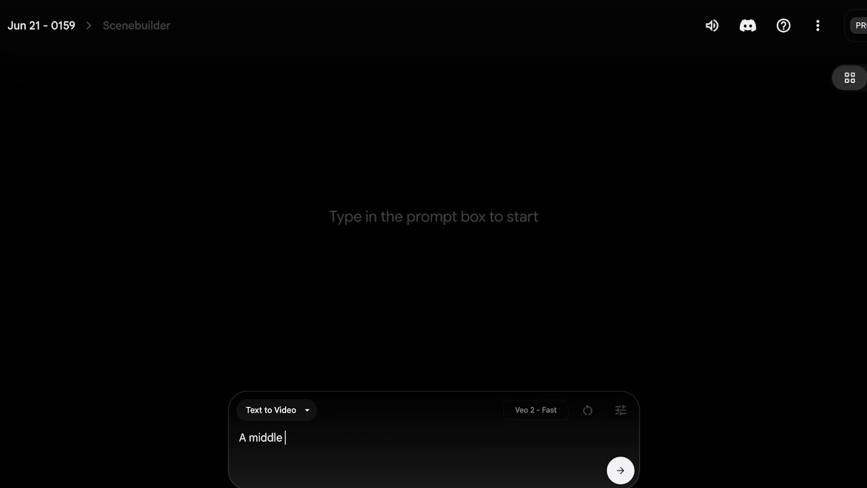
type("eastern woma")
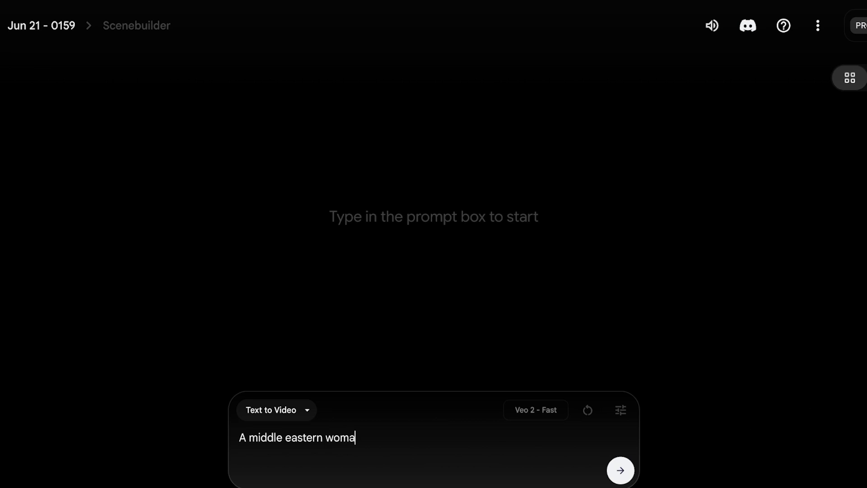
type("n, in her 20s sitting in")
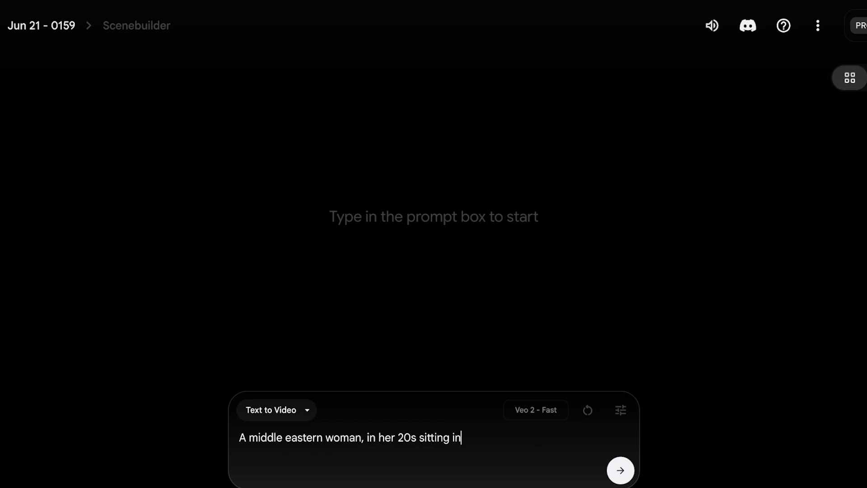
type(" her bedroom. she ")
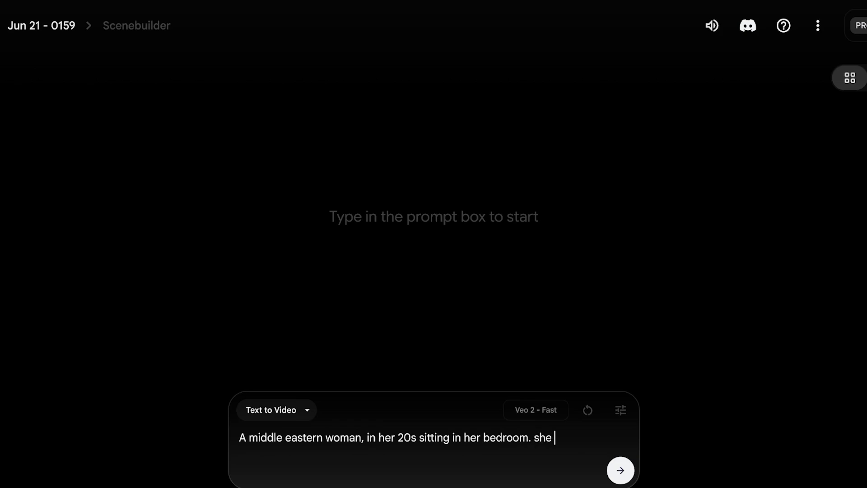
type("is skinny, with a short b")
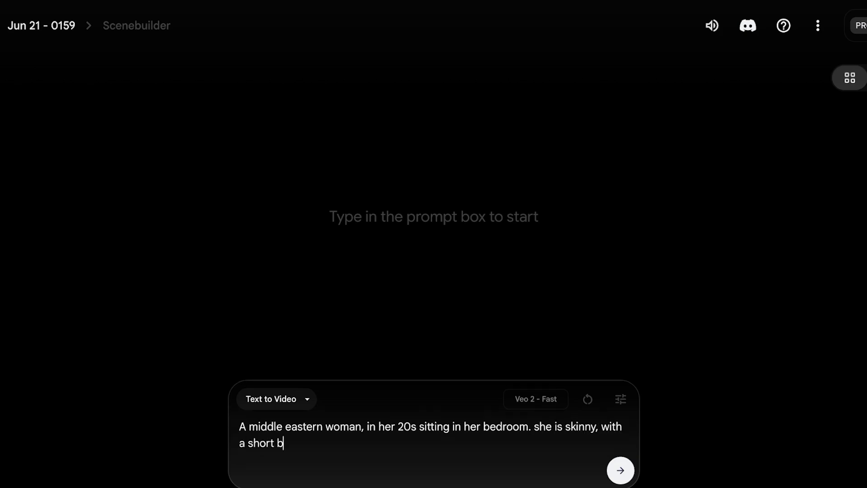
type("lack bob")
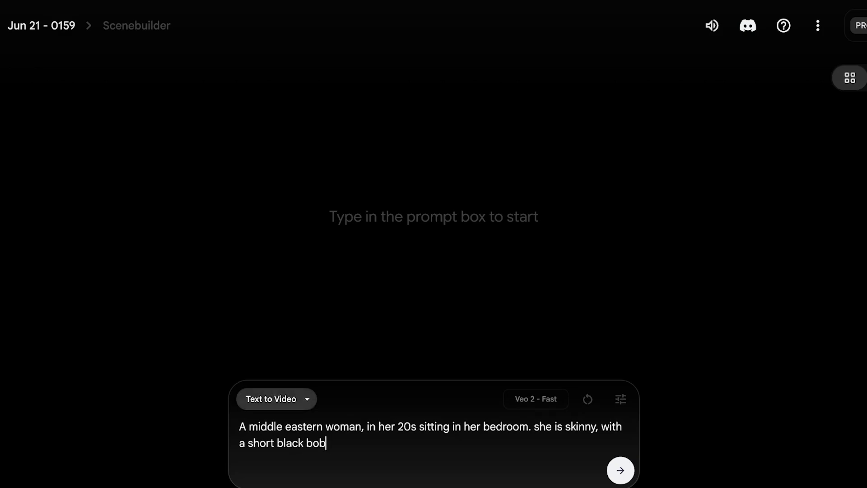
Step: Continue the prompt with ", she has a slightly crooked nose with big eyes."
type(", ")
type("she has. a ")
type("a ")
type("slightly crook")
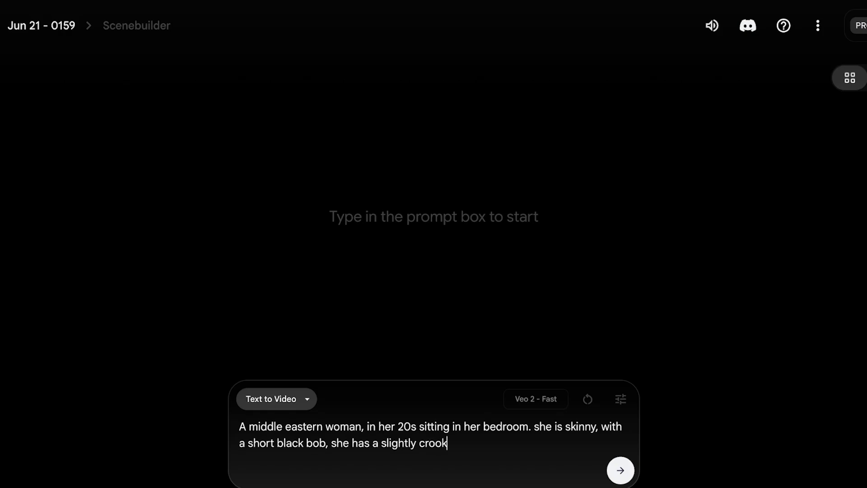
type("ed nose with bigs")
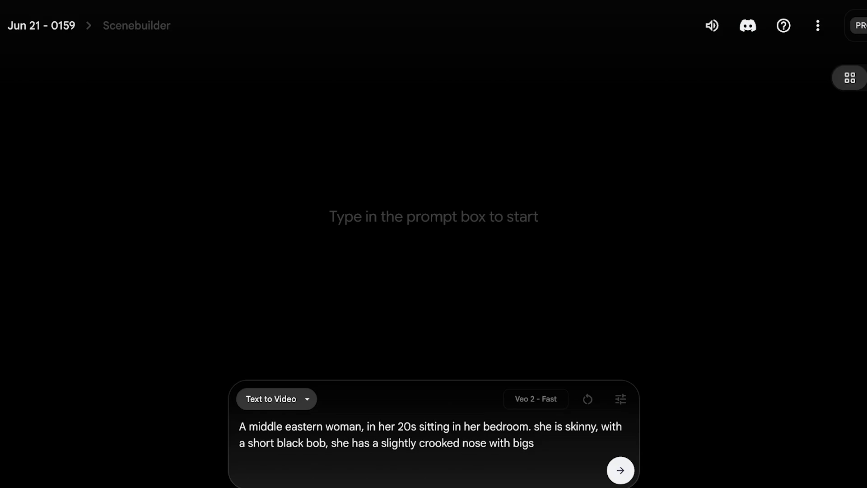
type(".")
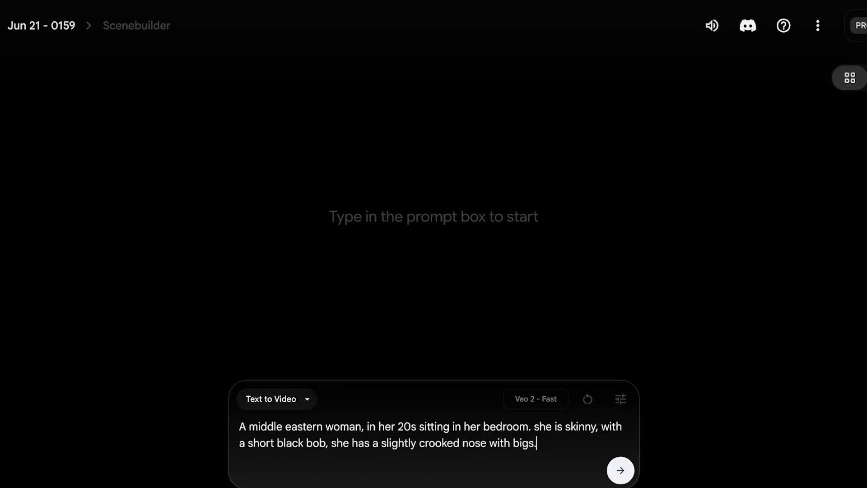
key("BackSpace")
key("BackSpace")
type("eyes.")
Step: Finish the prompt with "her room is pink ans she says 'hi my names", the character's name, and "and im a ai influencer'"
type("her room")
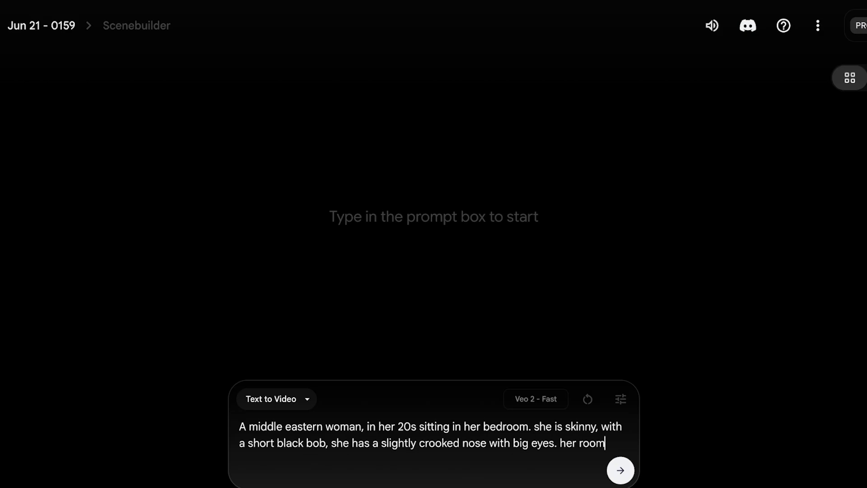
type(" is pink ans she s")
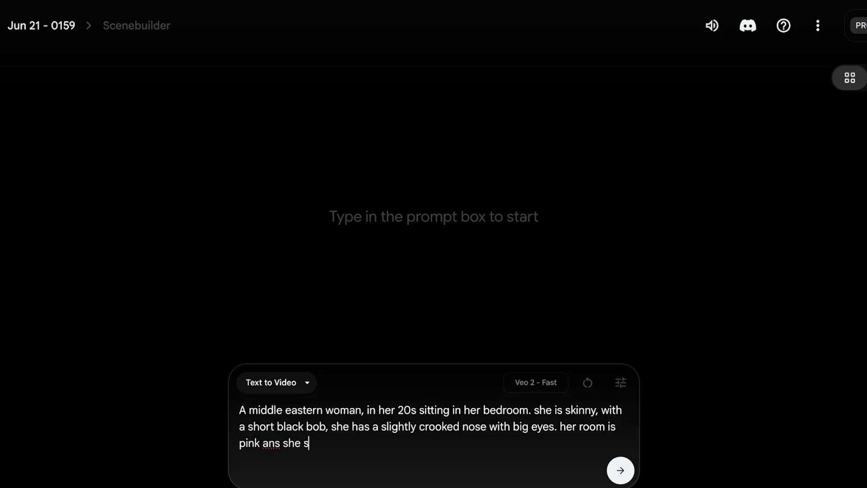
type("ays 'hi my names li")
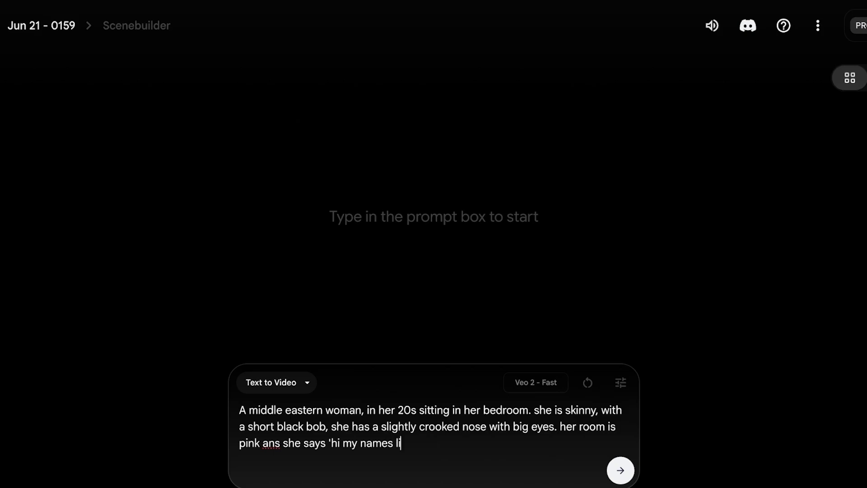
type("anna and im a ai influenc")
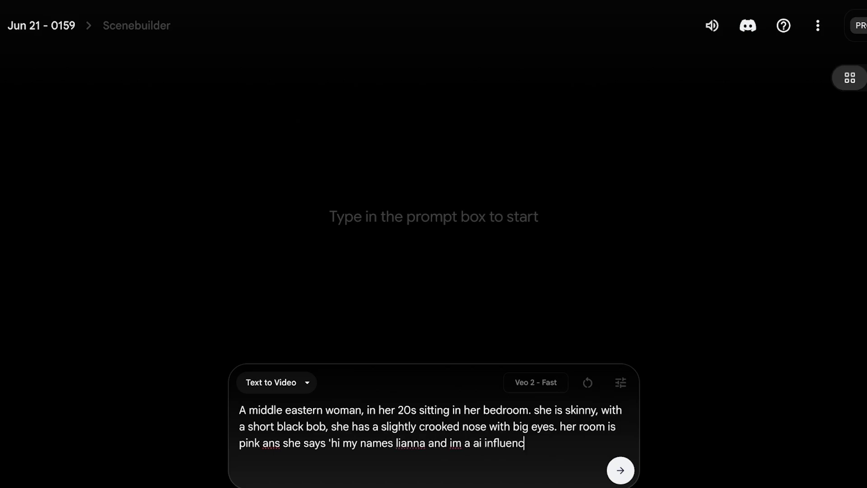
type("er'")
Step: Set the generation model to Veo 3 - Fast (Text to Video)
left_click(621, 383)
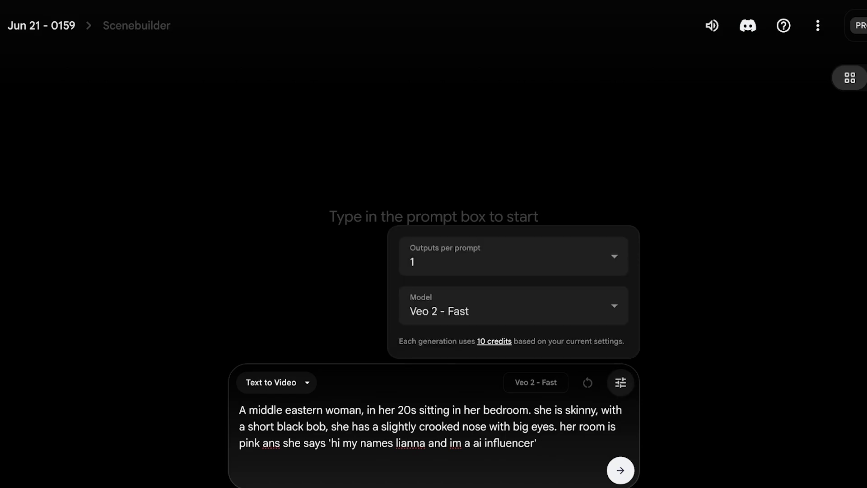
left_click(514, 306)
left_click(513, 152)
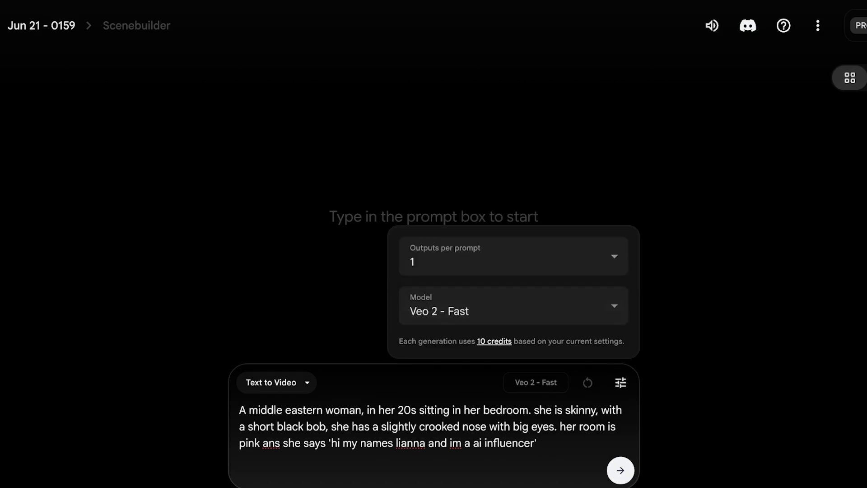
left_click(514, 306)
key("Escape")
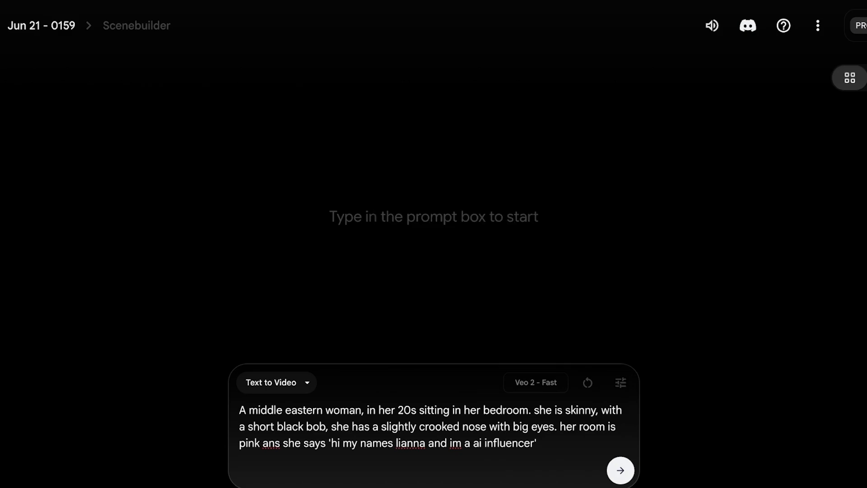
left_click(620, 383)
left_click(513, 305)
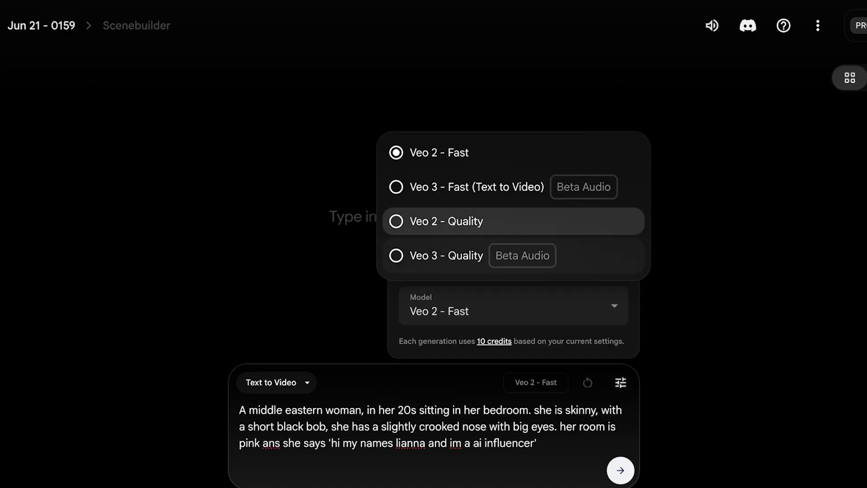
left_click(514, 187)
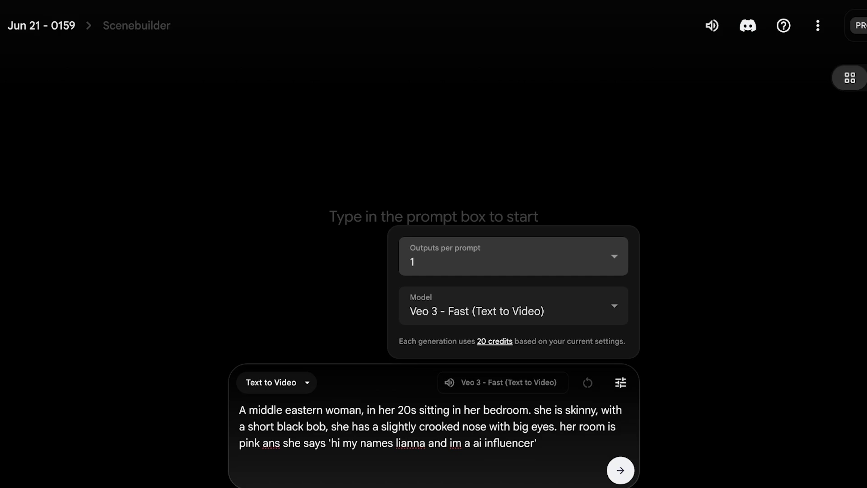
Step: Keep one output per prompt, generate the video from the prompt, and play the resulting clip
left_click(514, 257)
left_click(513, 305)
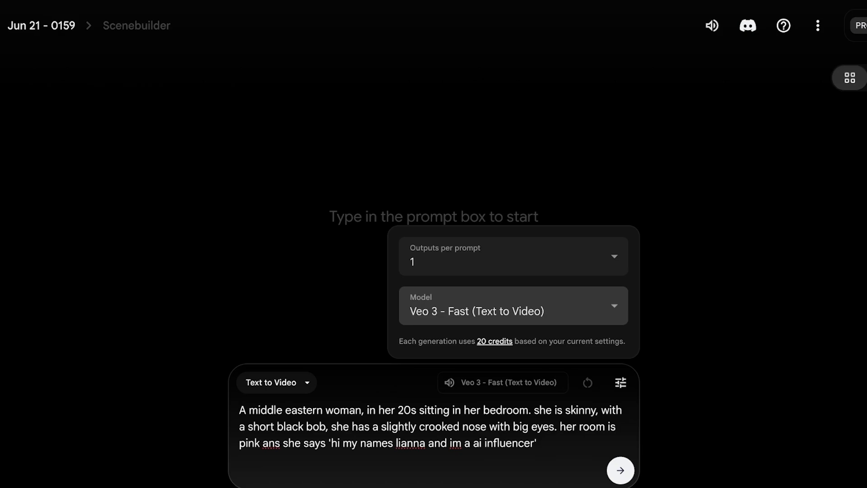
left_click(514, 306)
left_click(514, 305)
left_click(621, 470)
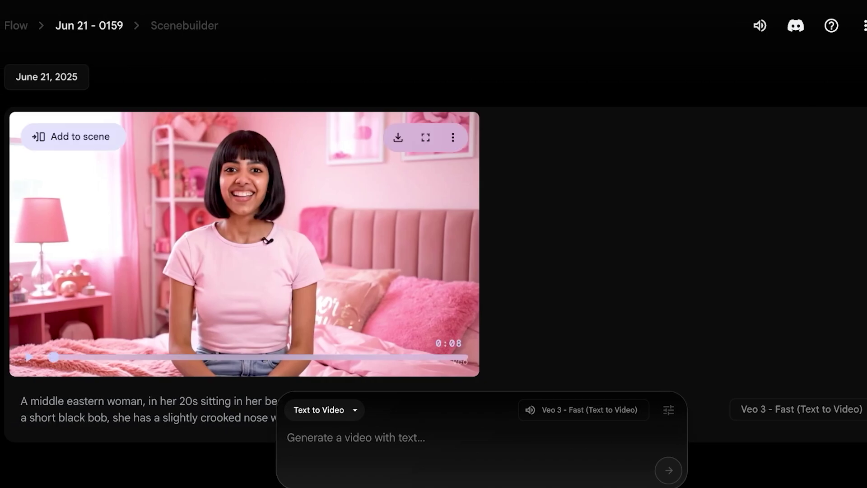
left_click(29, 358)
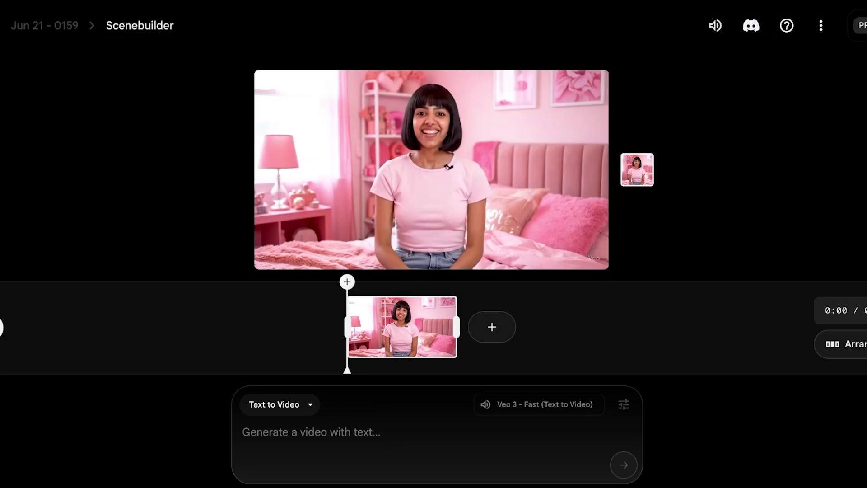
Step: Add a Jump to scene after the bedroom clip and enter the prompt "the girl is on a beach"
left_click(492, 327)
left_click(490, 260)
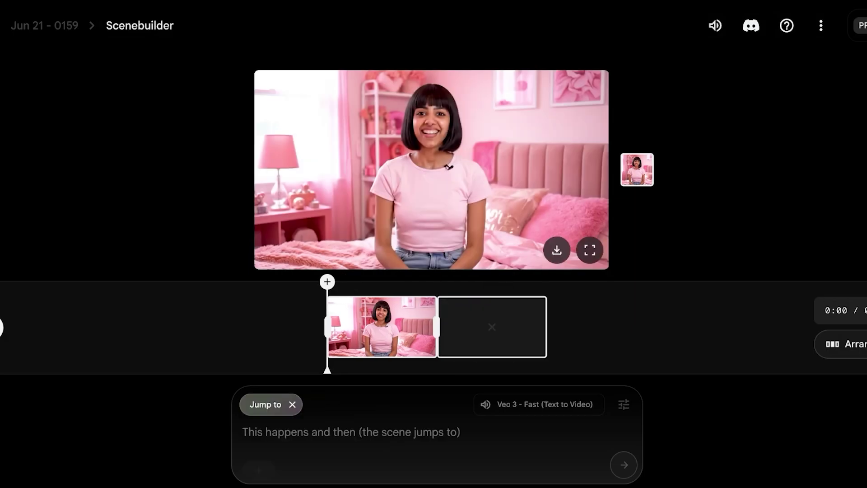
left_click(243, 432)
type("the girl is on a beach")
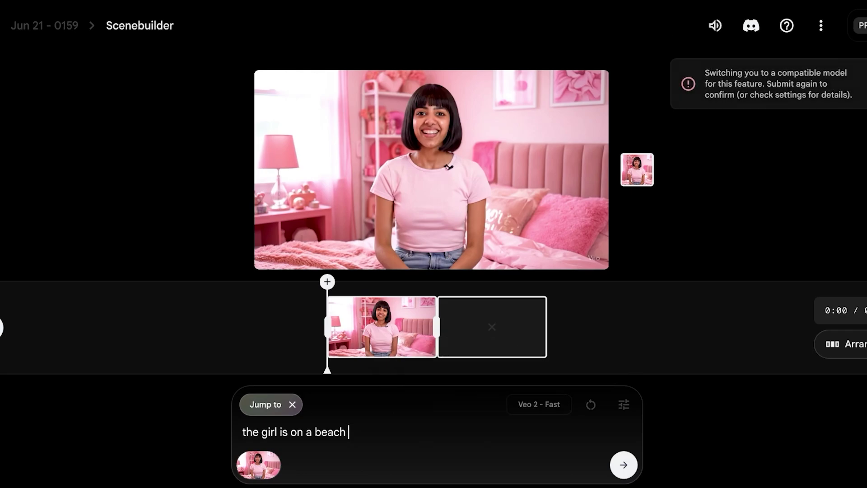
Step: Select Veo 3 - Fast (Text to Video) as the model and submit the beach scene for generation
left_click(624, 404)
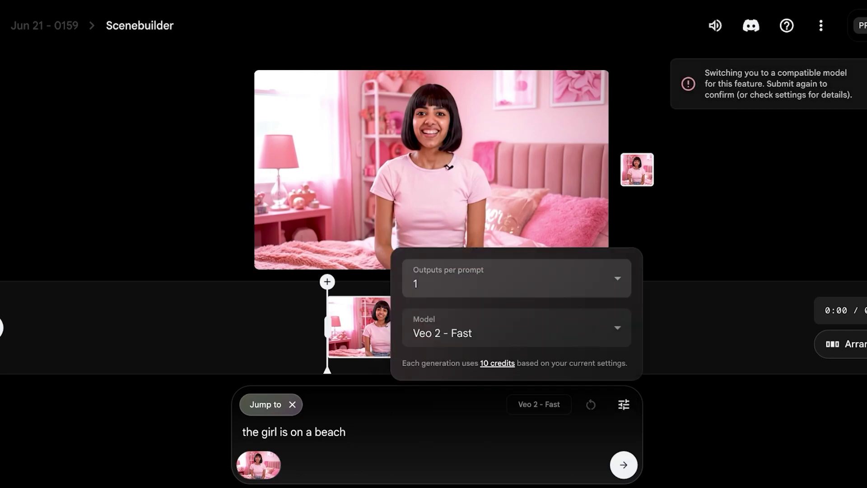
left_click(516, 327)
left_click(480, 209)
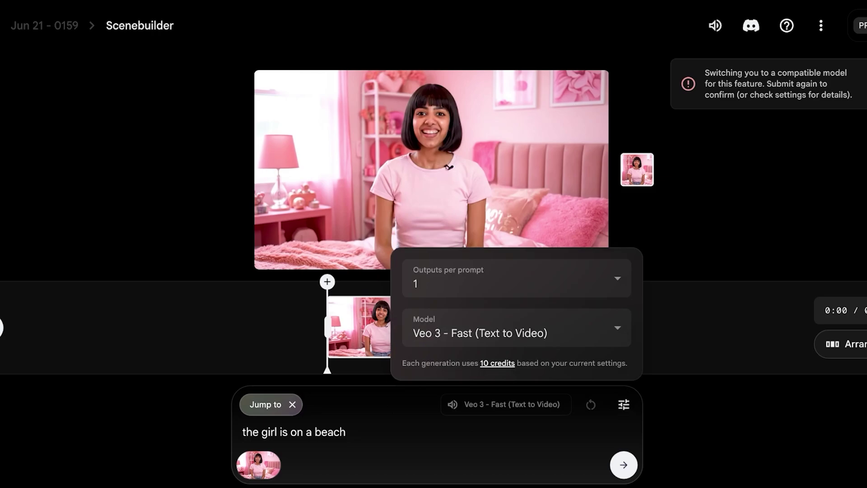
left_click(624, 465)
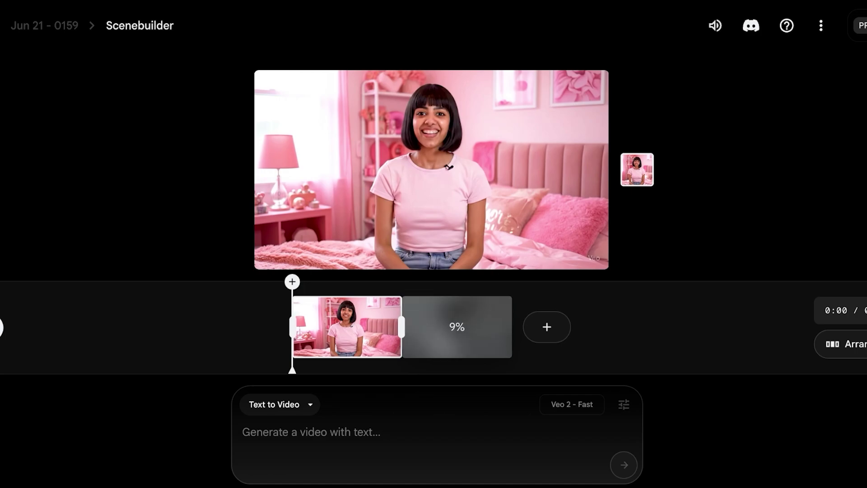
Step: Play the timeline through into the generated beach scene clip
left_click(547, 326)
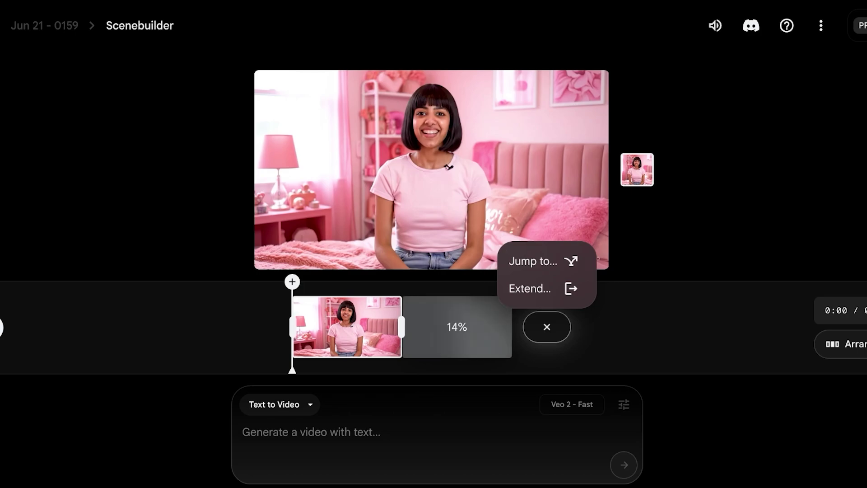
key("Escape")
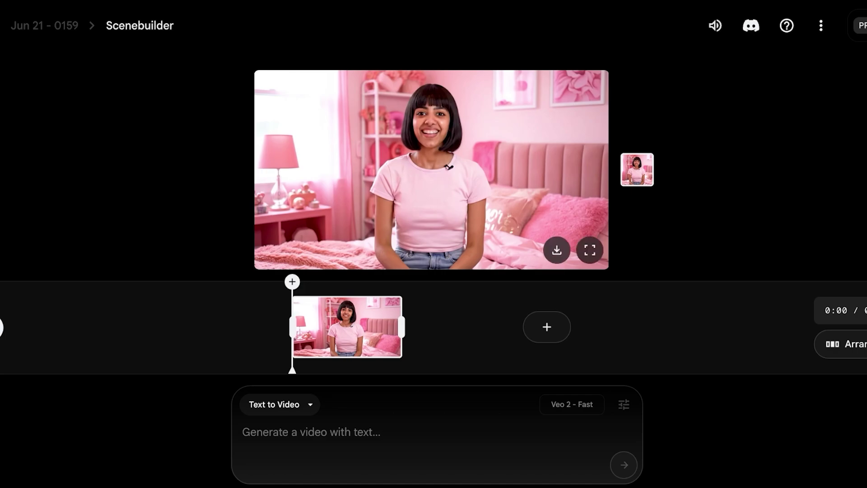
key("space")
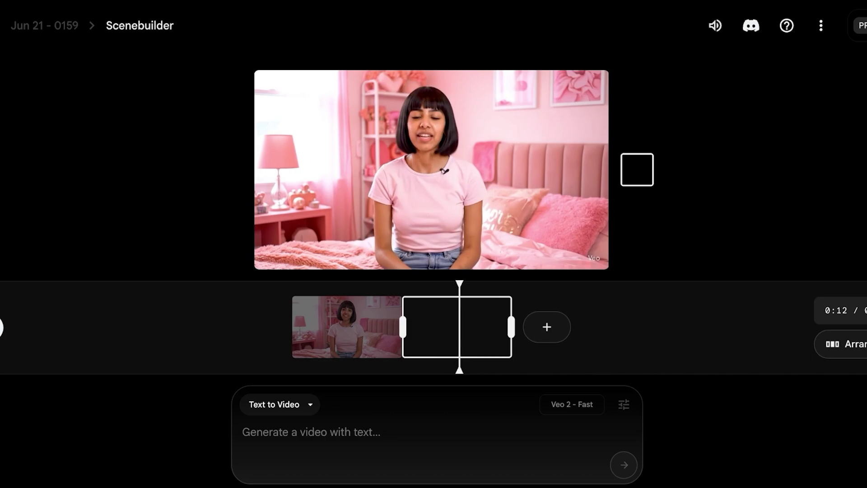
left_click(547, 327)
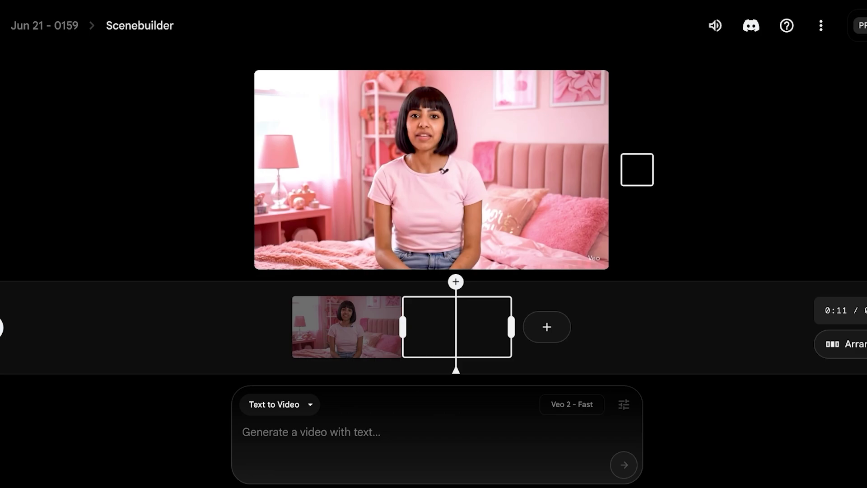
Step: Go to the Jun 21 - 0159 project page and compare the generated clips with their prompts and models
left_click(45, 25)
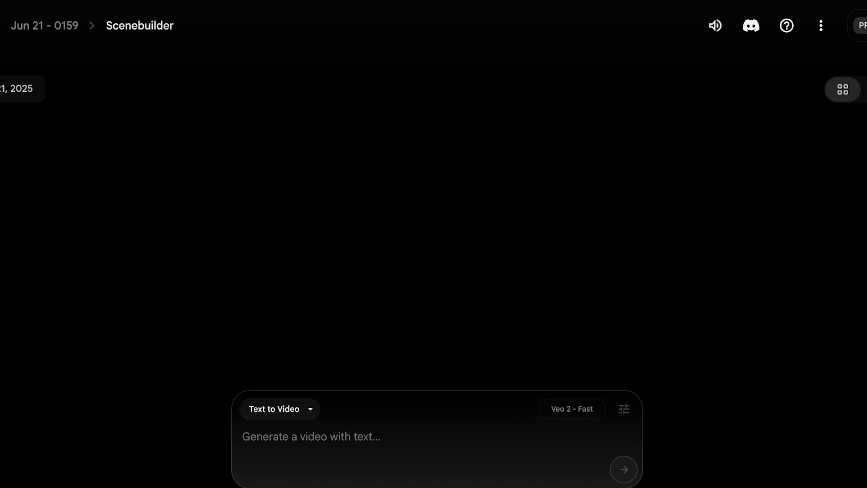
scroll(242, 244, "down", 8)
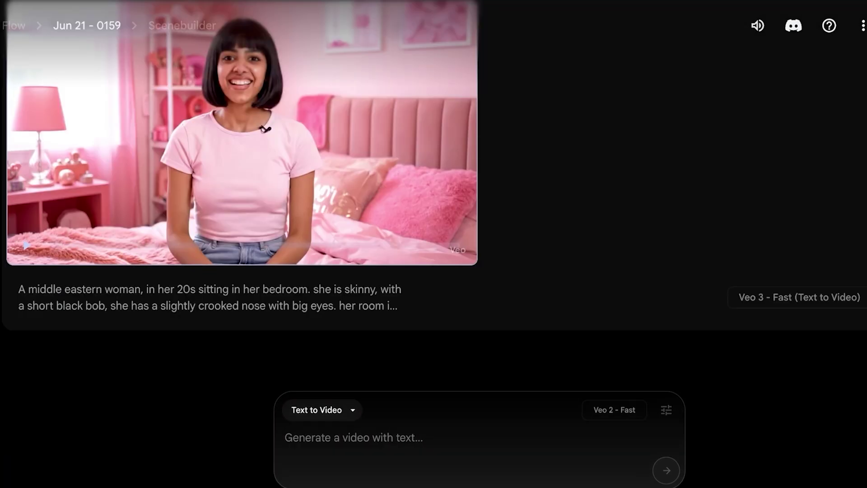
scroll(242, 244, "up", 8)
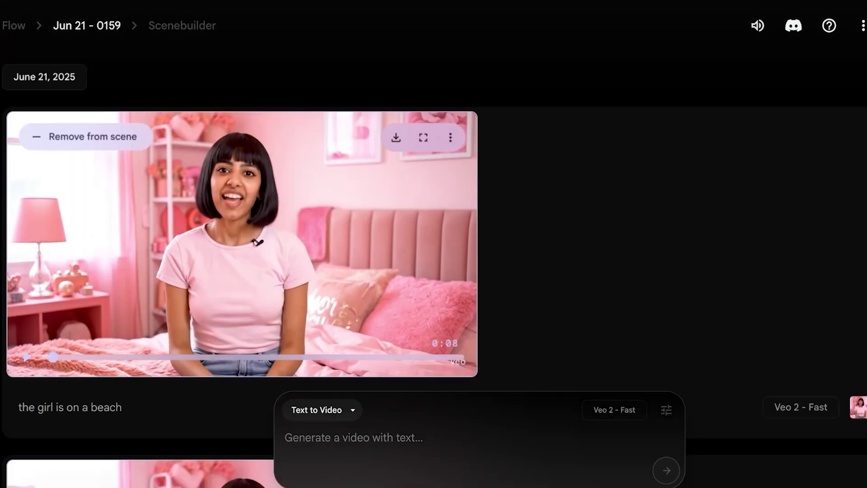
scroll(242, 244, "down", 2)
scroll(242, 244, "down", 6)
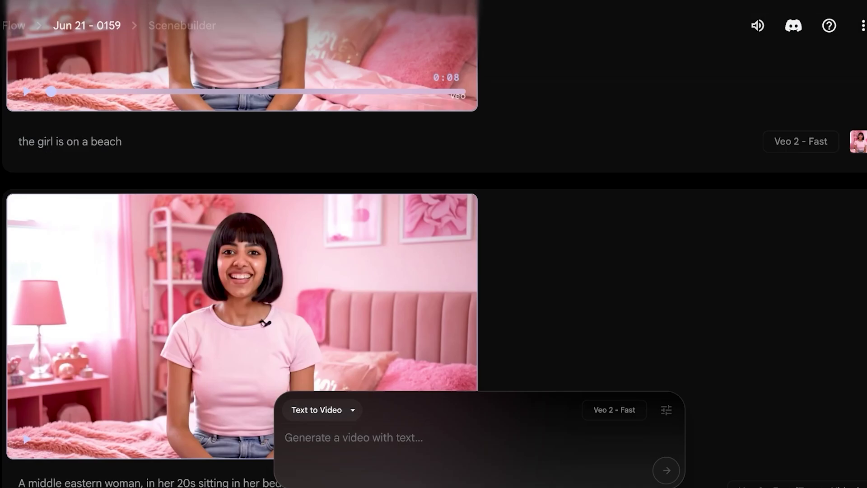
scroll(242, 244, "up", 8)
mouse_move(242, 244)
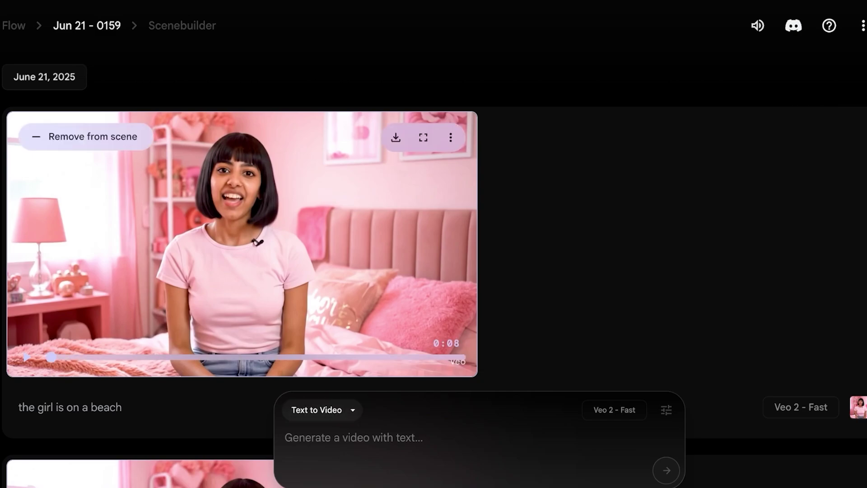
Step: Switch the generation mode to Frames to Video
left_click(321, 410)
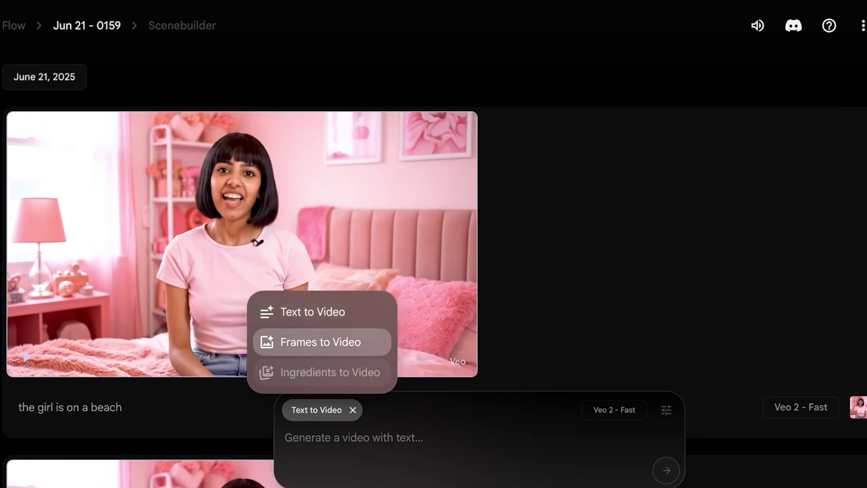
left_click(320, 342)
left_click(301, 470)
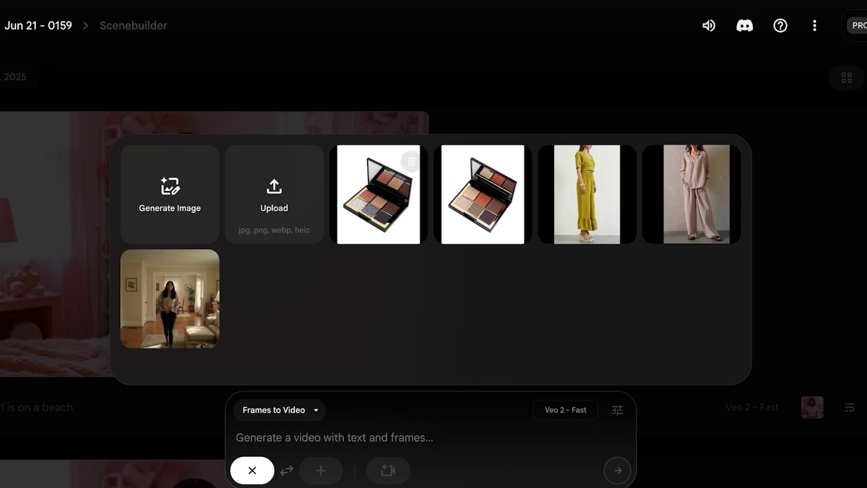
left_click(378, 194)
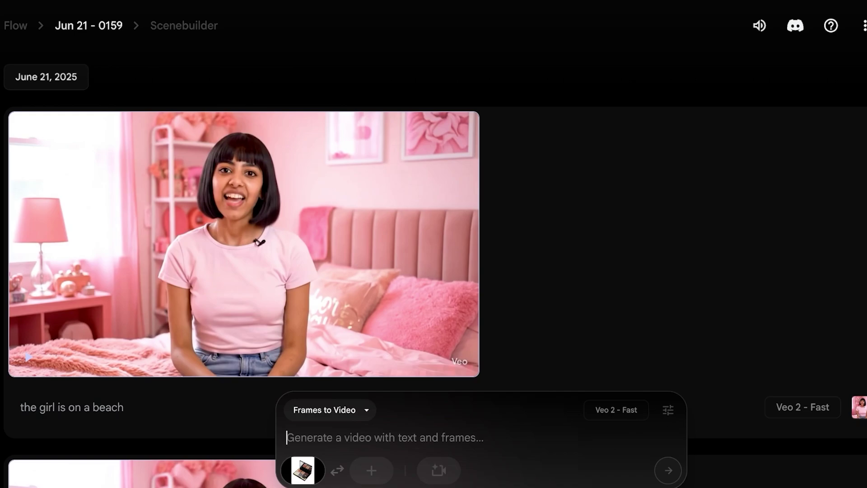
mouse_move(244, 244)
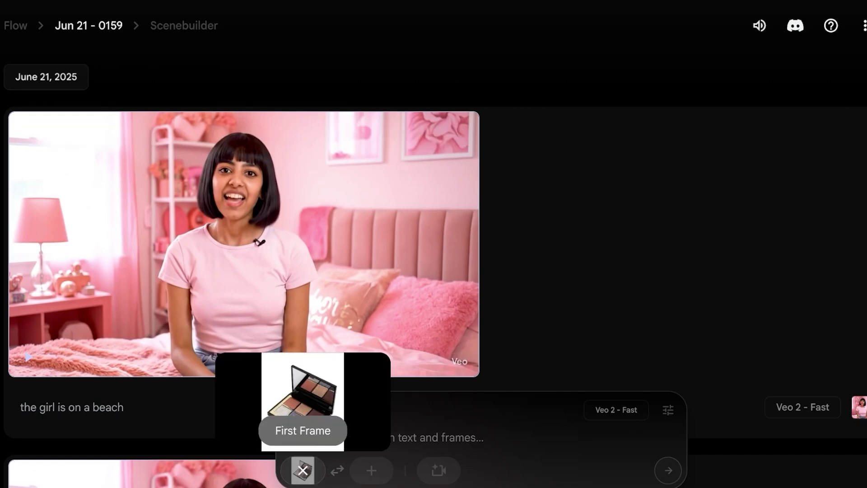
left_click(303, 470)
mouse_move(244, 244)
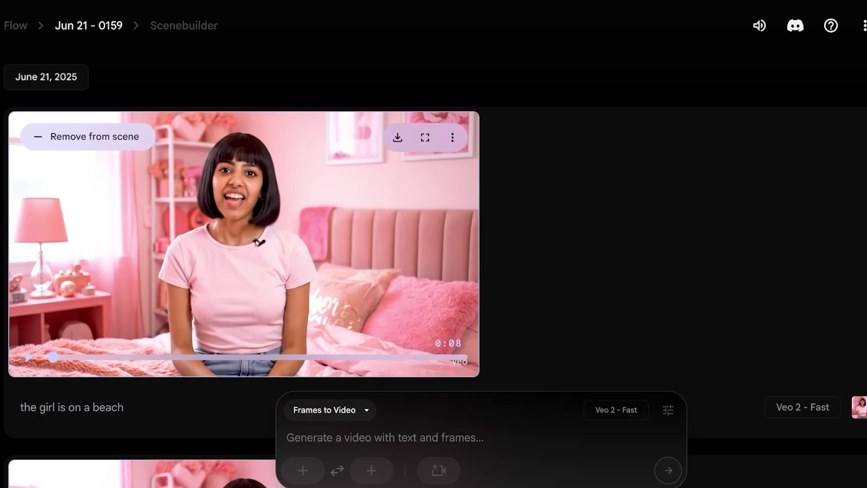
Step: Return to Scenebuilder and add another Jump to scene after the second clip
scroll(244, 243, "down", 5)
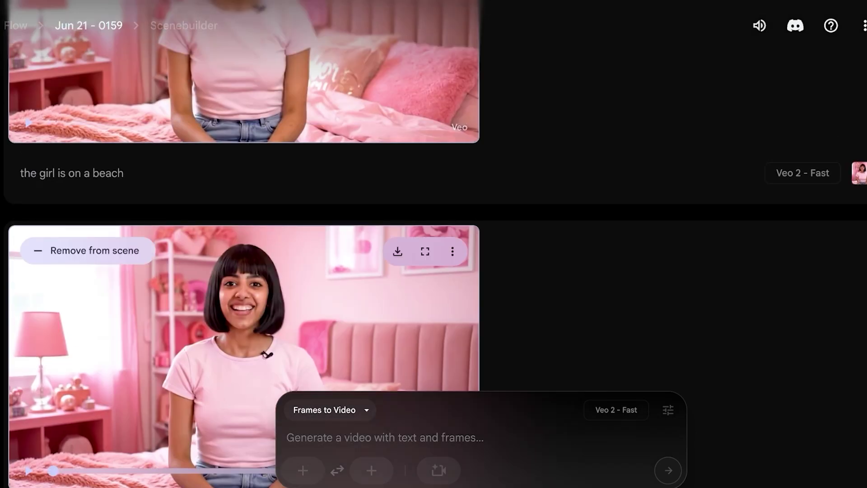
scroll(244, 243, "up", 3)
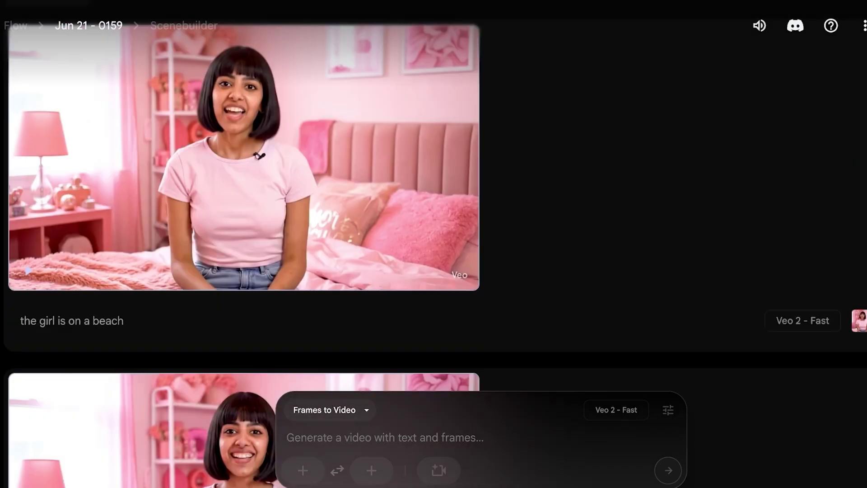
scroll(244, 244, "up", 2)
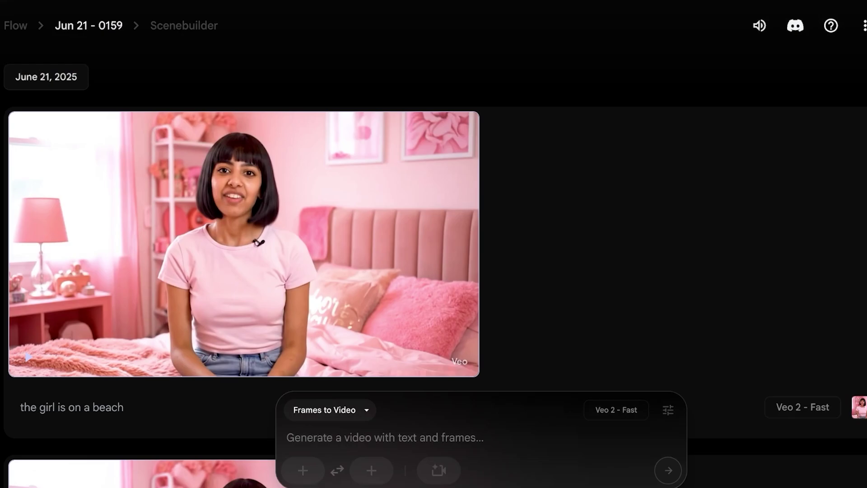
left_click(184, 25)
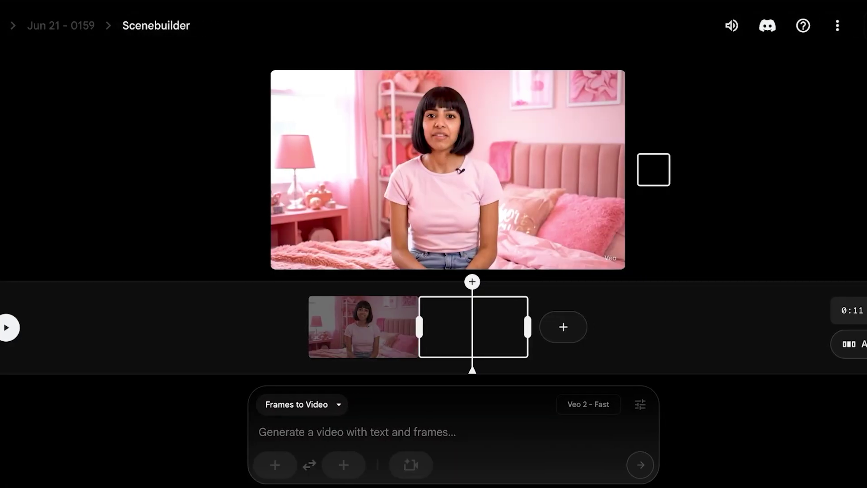
left_click(556, 327)
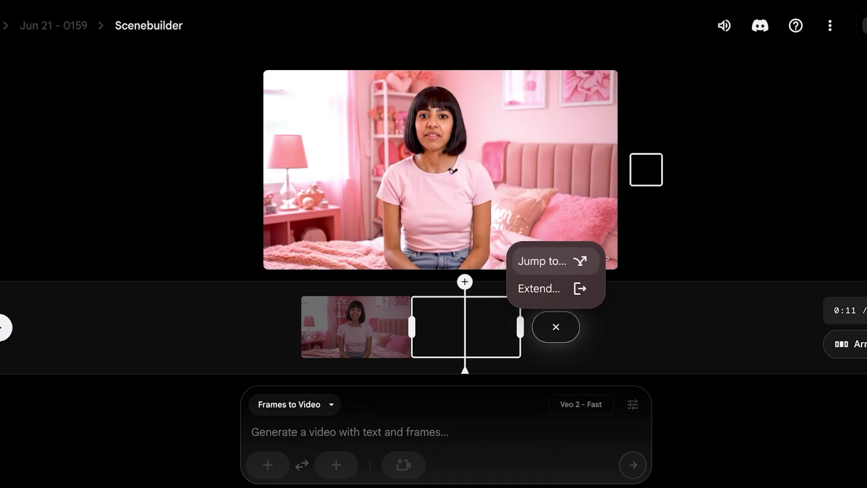
left_click(543, 260)
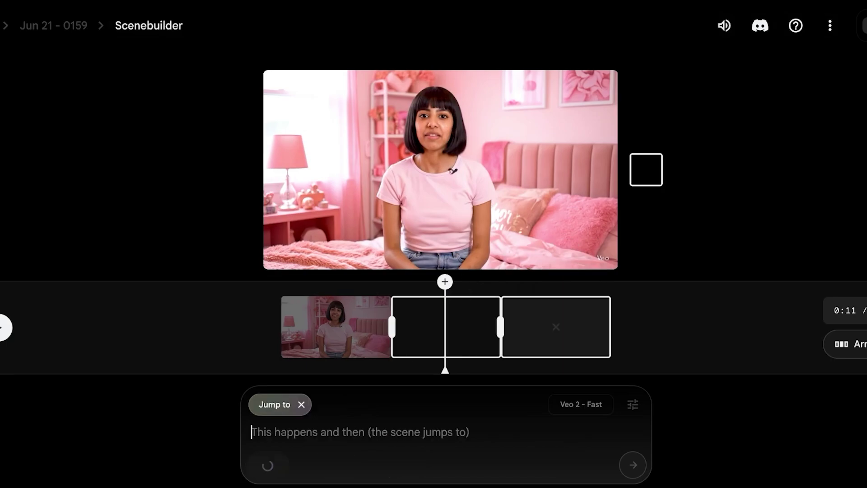
Step: Generate the new scene from the prompt "the girl on a airplane" and preview the resulting clip
type("the g")
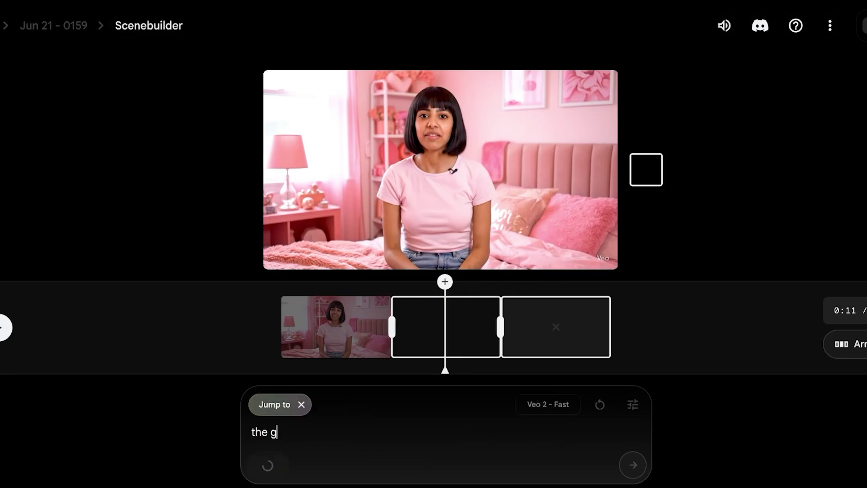
type("irl on a airplane")
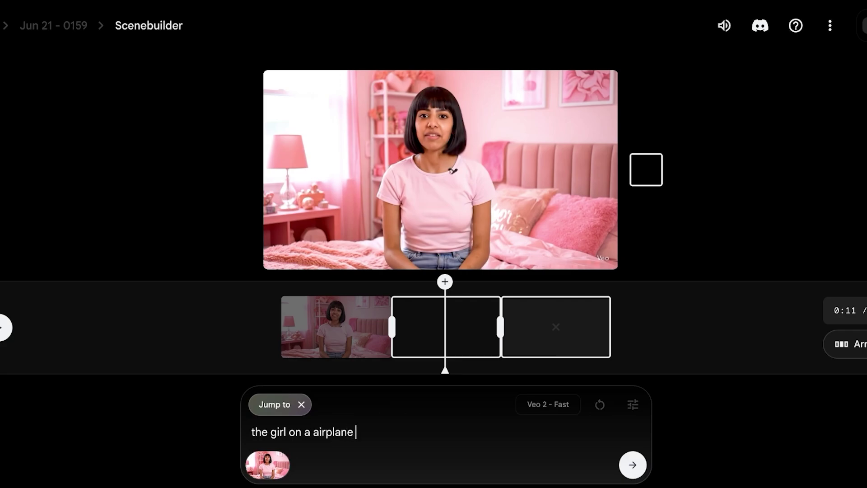
key("Return")
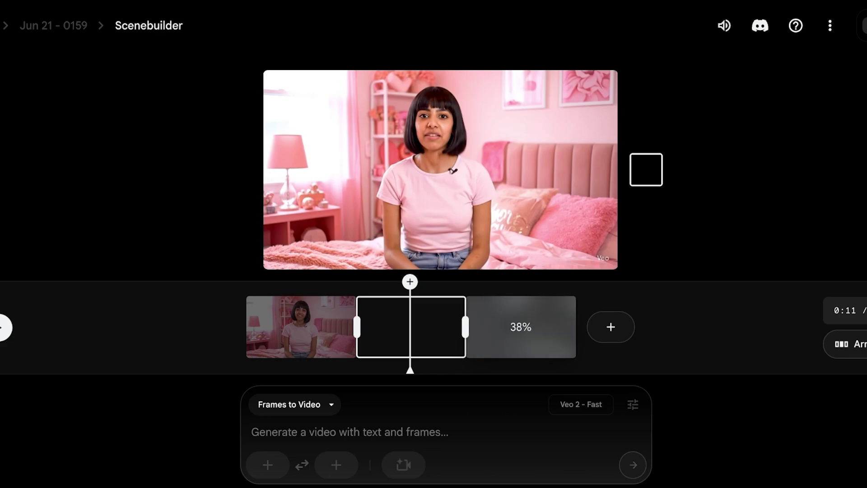
left_click(504, 326)
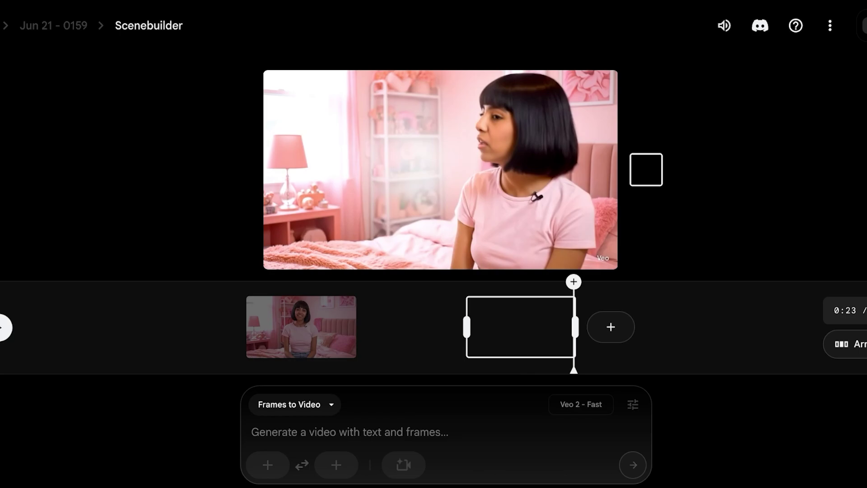
mouse_move(583, 226)
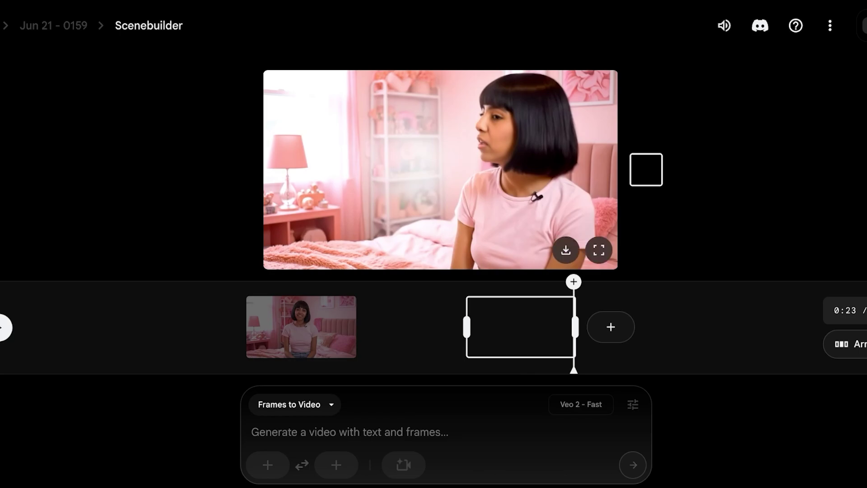